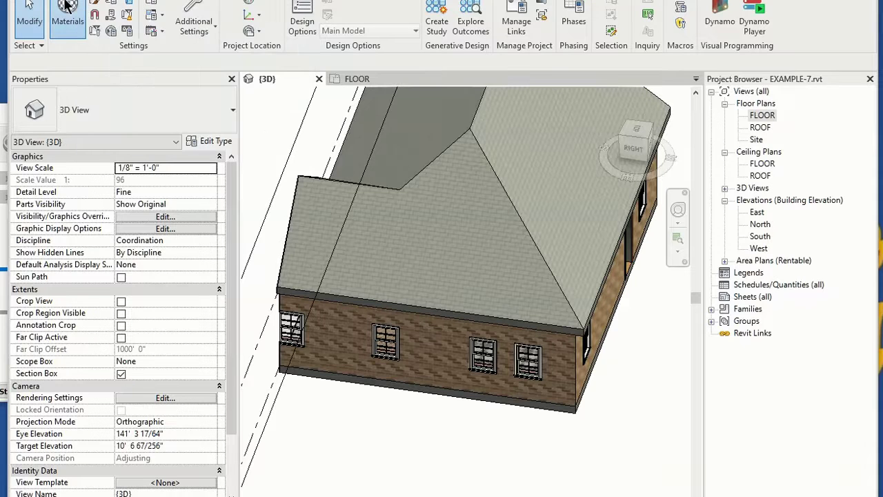
# Step: Create a new material in the project's material browser
pyautogui.click(67, 9)
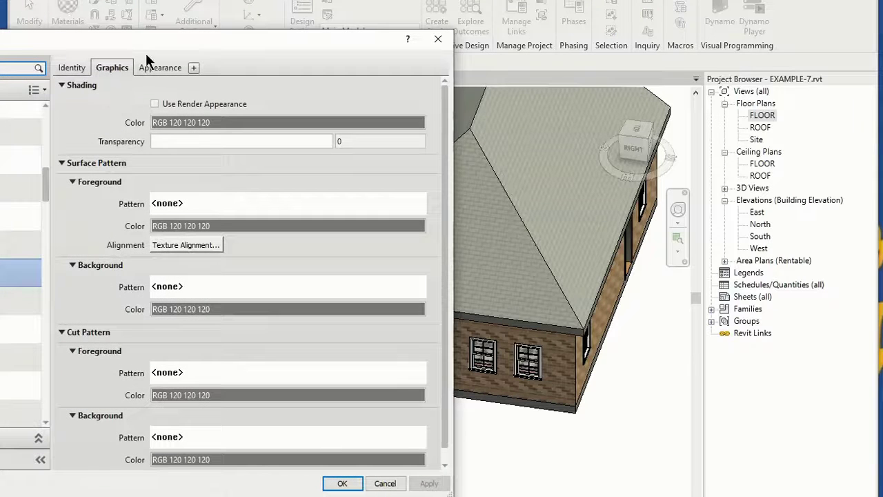
pyautogui.moveTo(142, 35); pyautogui.dragTo(495, 7)
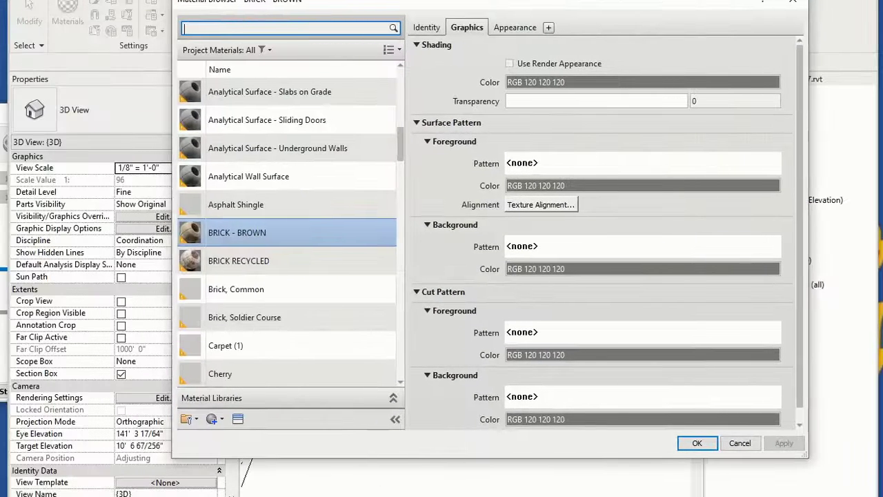
pyautogui.click(214, 422)
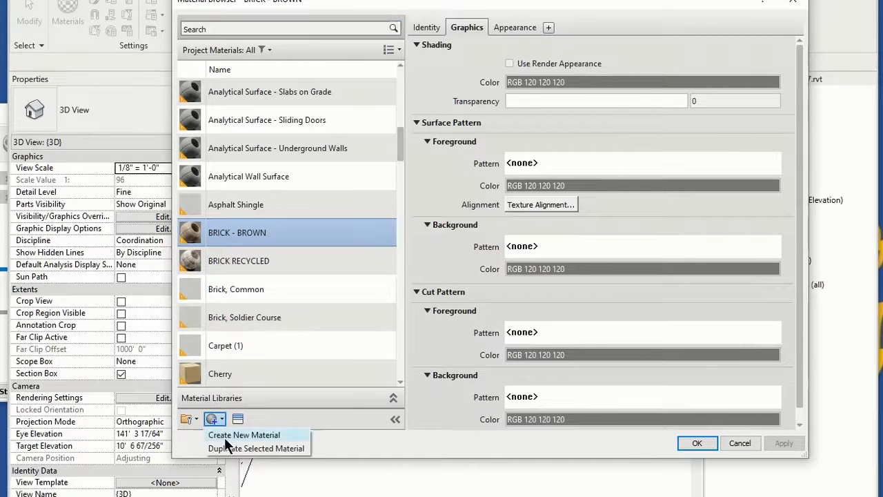
pyautogui.click(222, 434)
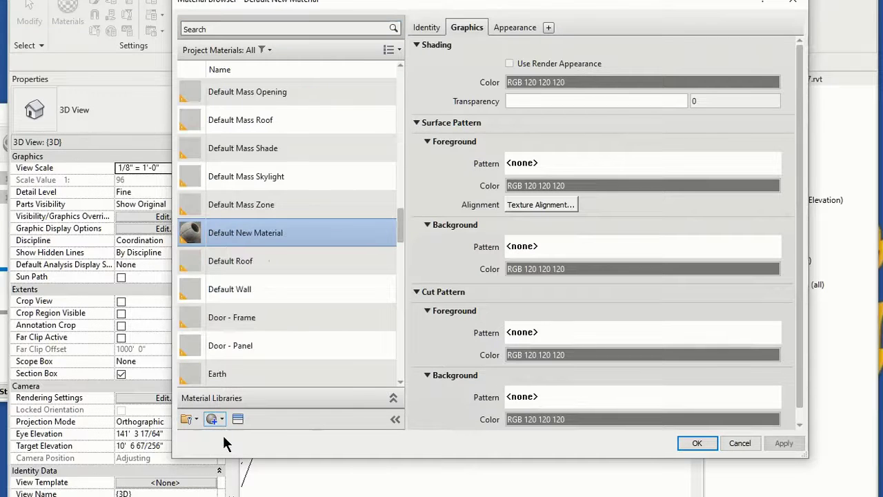
# Step: Rename the new material as ROOF DIAMOND
pyautogui.rightClick(284, 230)
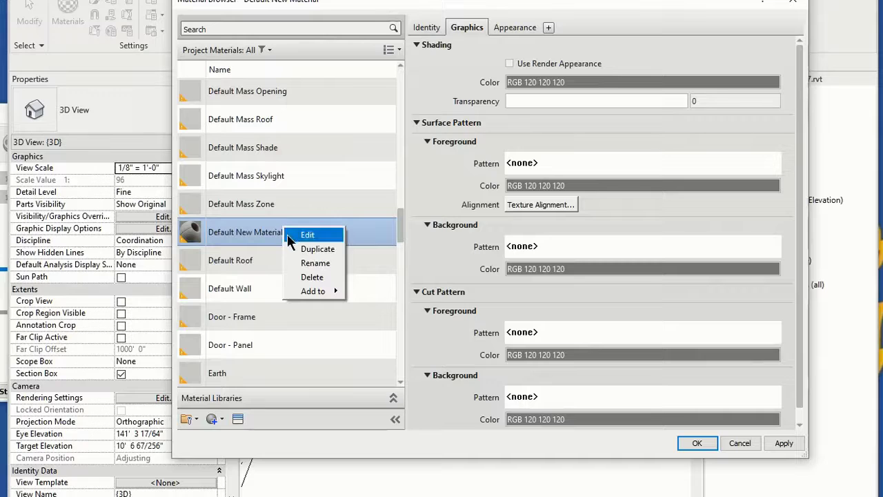
pyautogui.click(312, 266)
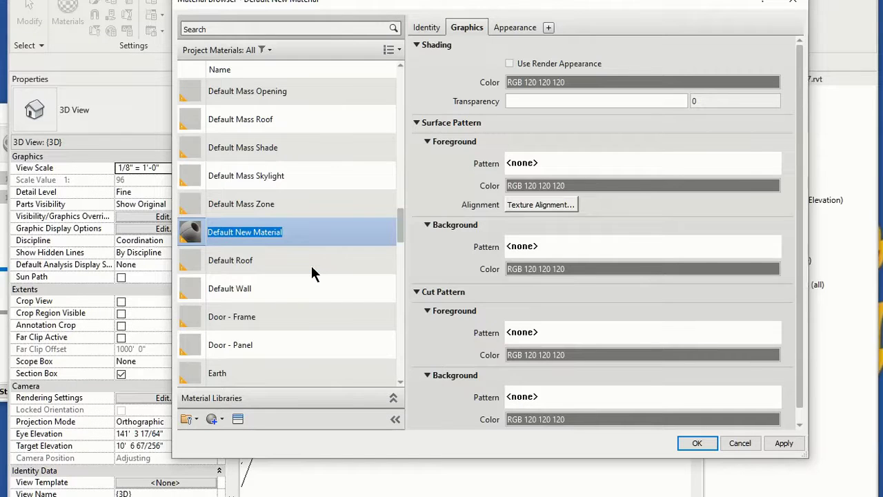
pyautogui.write('RO')
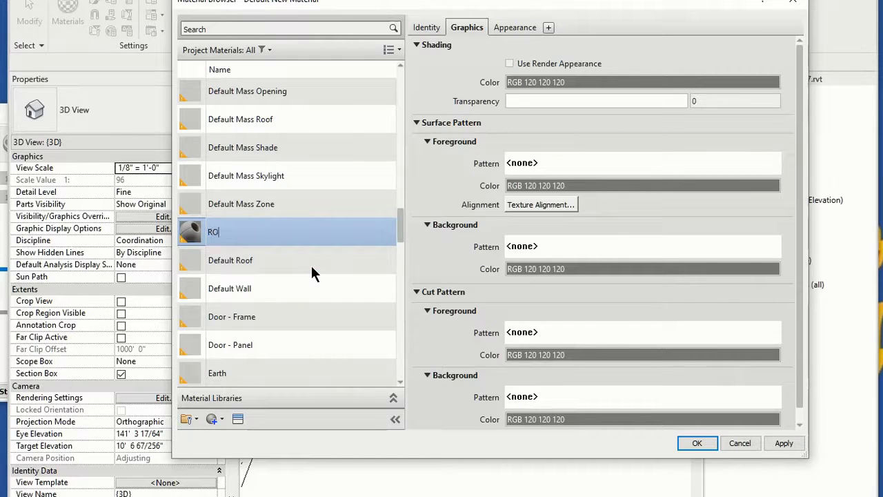
pyautogui.write('F DIAMOND')
pyautogui.press('Left')
pyautogui.press('Left')
pyautogui.press('Left')
pyautogui.press('Left')
pyautogui.press('Left')
pyautogui.press('Left')
pyautogui.press('Left')
pyautogui.press('Left')
pyautogui.press('Left')
pyautogui.write('O')
pyautogui.press('Return')
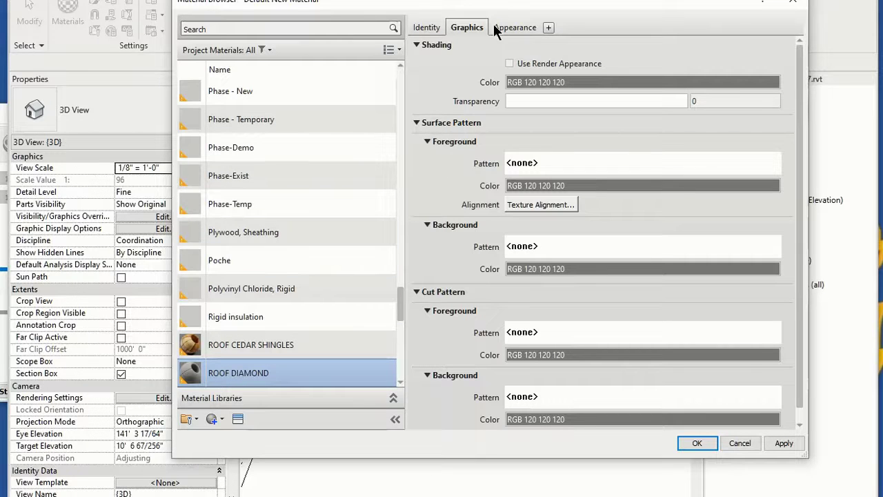
# Step: Assign SHINGLE DIAMONDS.jpg from the Pictures folder as the appearance image of the ROOF DIAMOND material
pyautogui.click(519, 26)
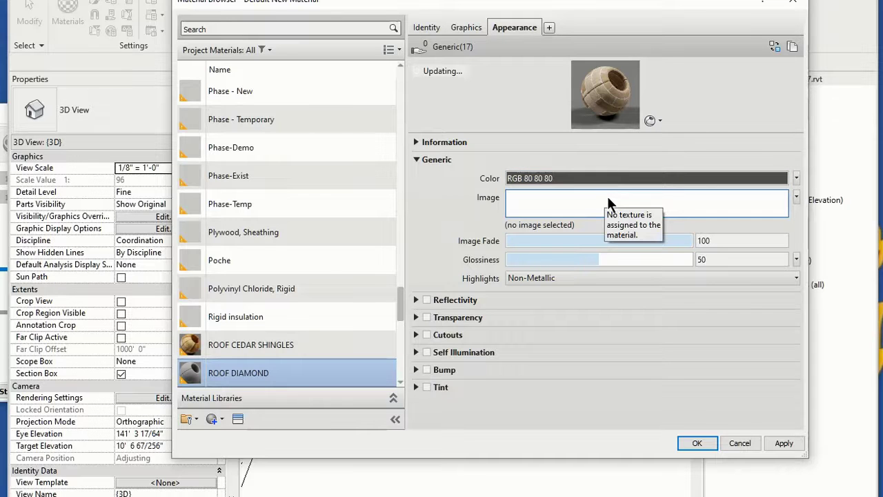
pyautogui.click(609, 200)
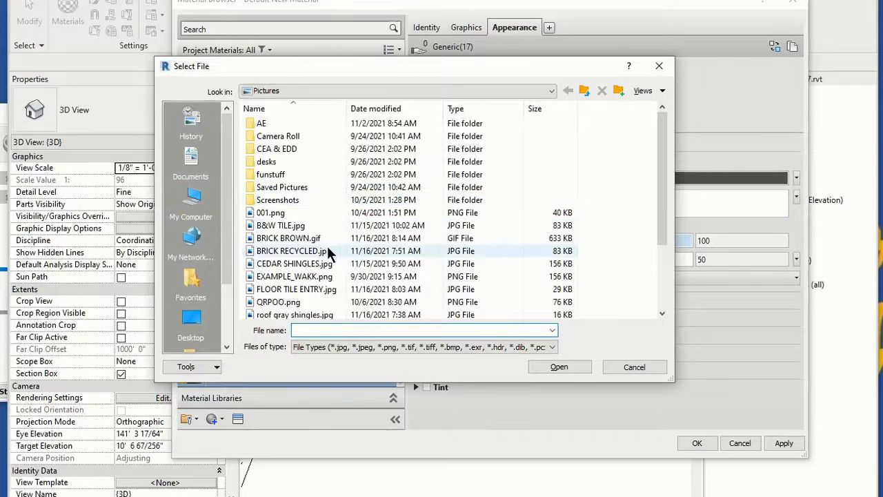
pyautogui.scroll(-1, 319, 290)
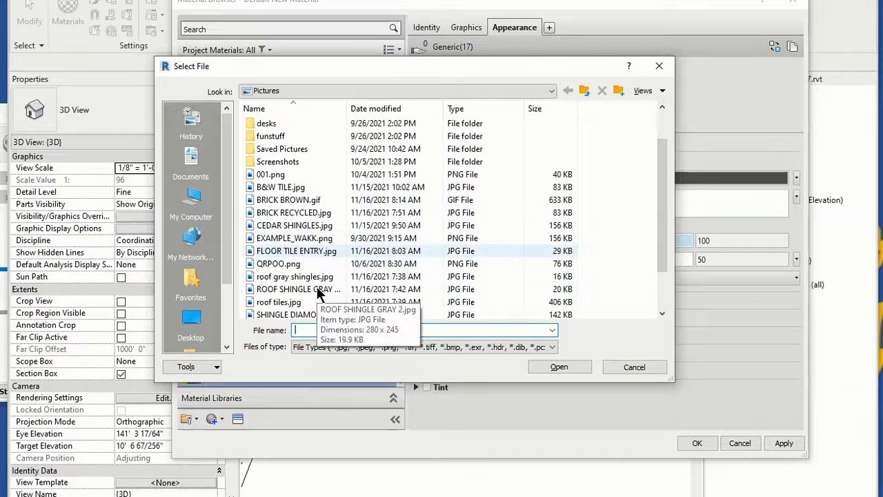
pyautogui.scroll(-2, 319, 293)
pyautogui.click(310, 263)
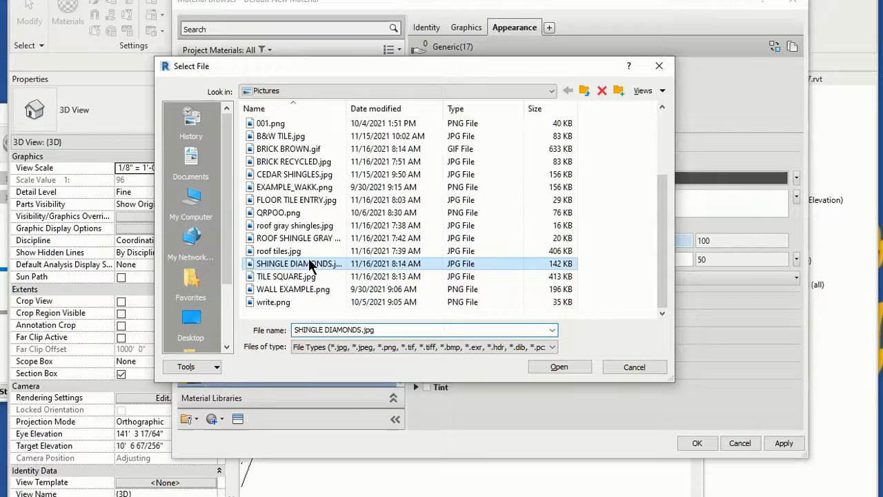
pyautogui.click(576, 368)
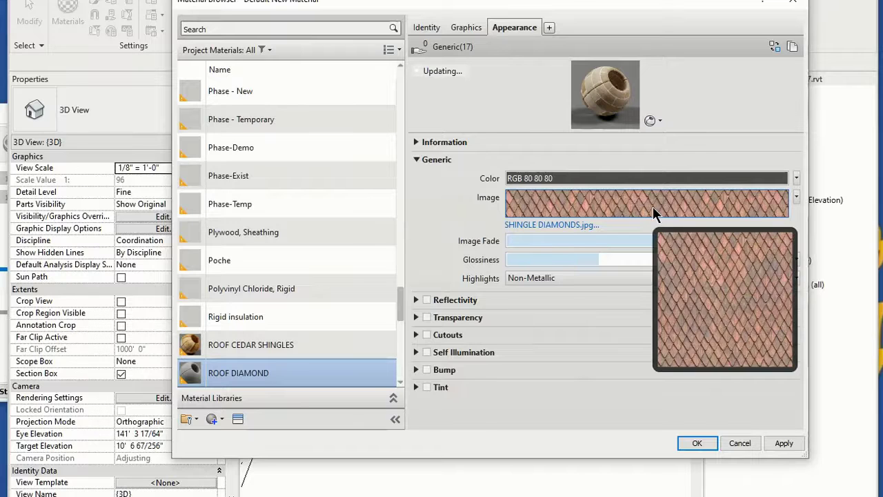
# Step: Set the generic appearance color of ROOF DIAMOND to a reddish brown, RGB 180 112 88
pyautogui.click(609, 182)
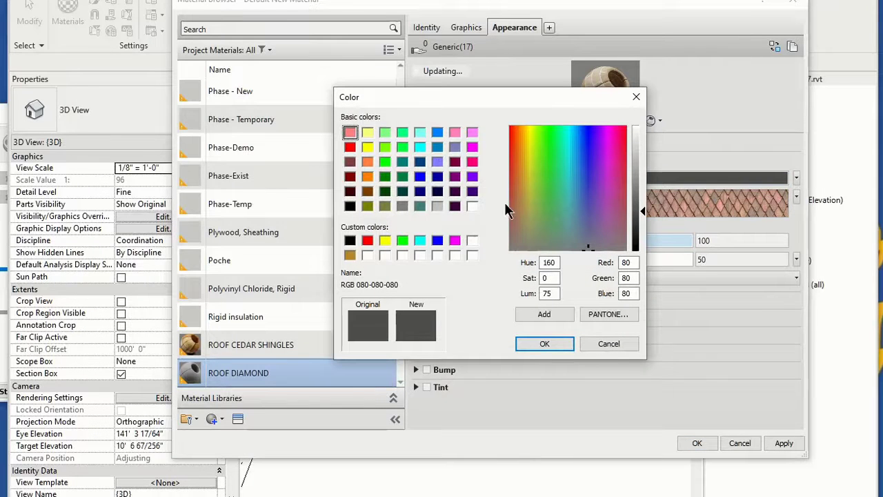
pyautogui.click(511, 171)
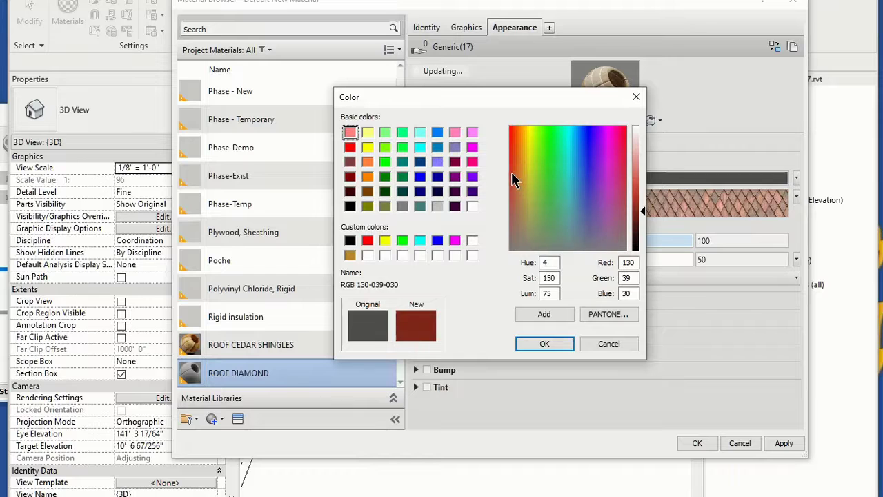
pyautogui.moveTo(644, 208); pyautogui.dragTo(644, 164)
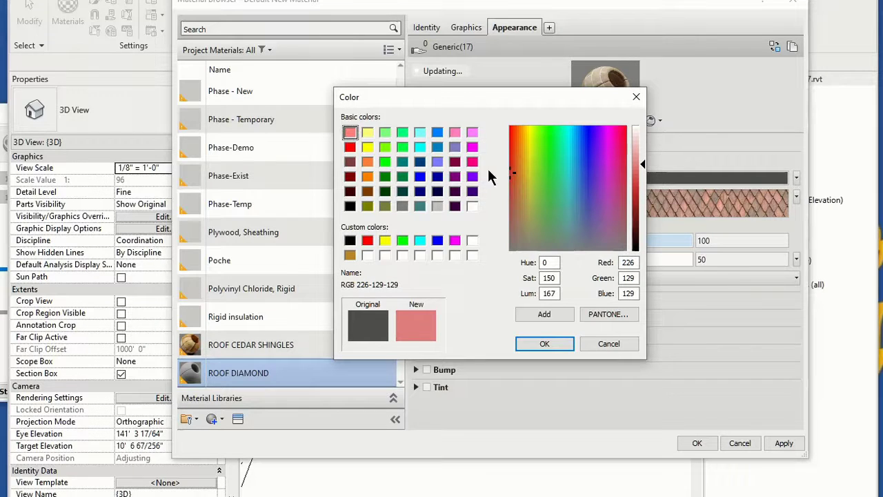
pyautogui.moveTo(514, 195)
pyautogui.mouseDown()
pyautogui.moveTo(516, 210)
pyautogui.moveTo(512, 188)
pyautogui.mouseUp()
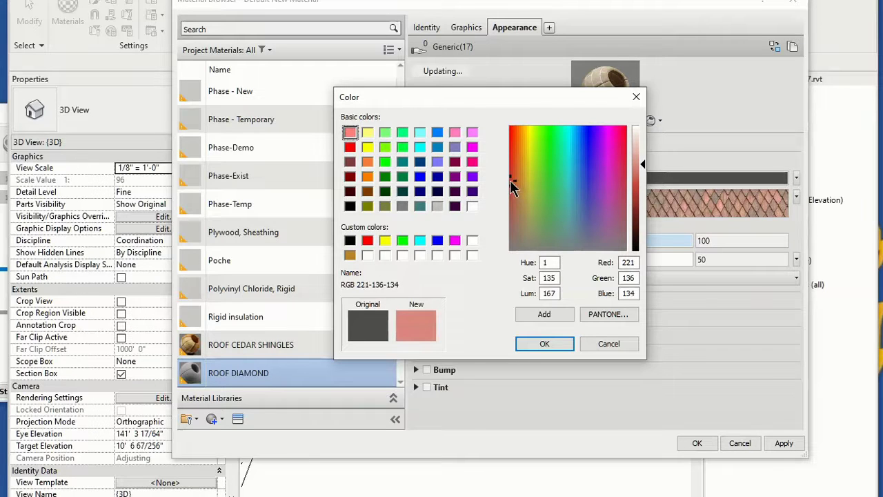
pyautogui.moveTo(645, 166); pyautogui.dragTo(643, 186)
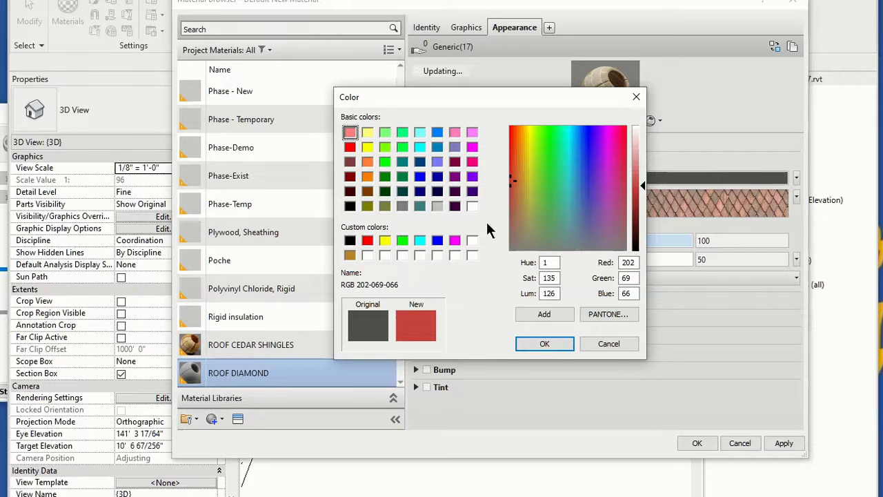
pyautogui.moveTo(509, 182); pyautogui.dragTo(515, 203)
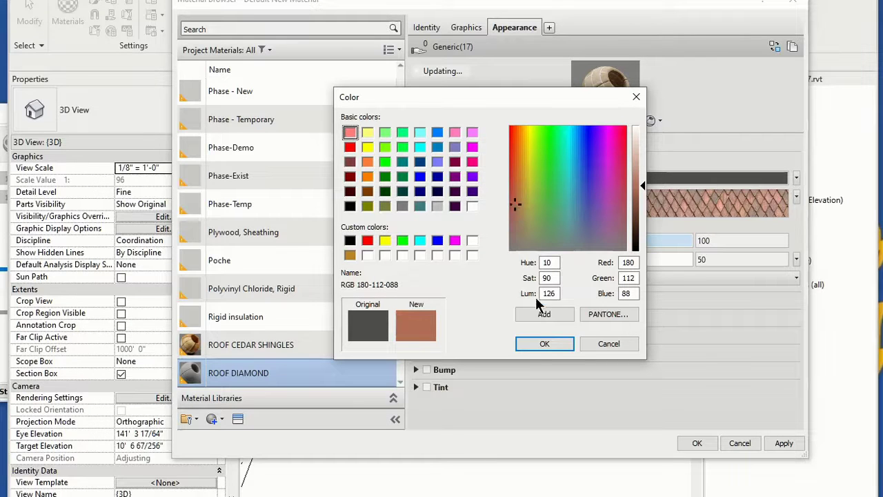
pyautogui.click(546, 343)
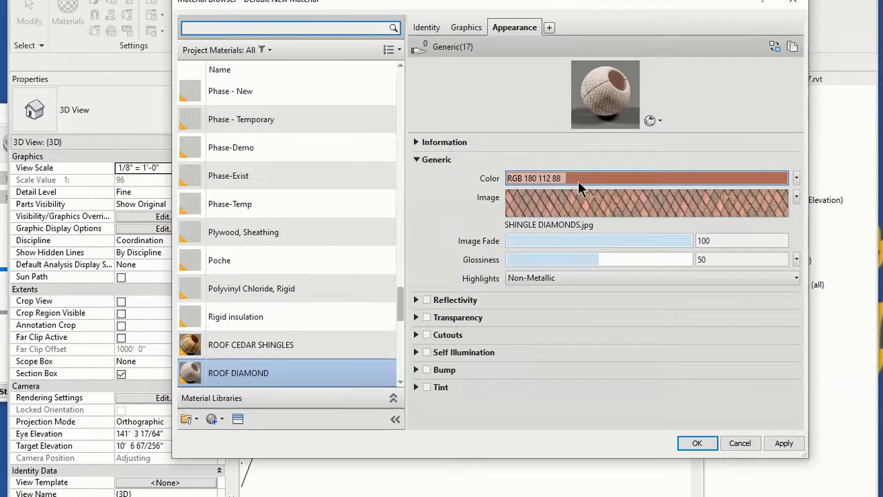
# Step: Review the graphics and appearance settings of ROOF DIAMOND, then apply them and close the material browser
pyautogui.click(467, 29)
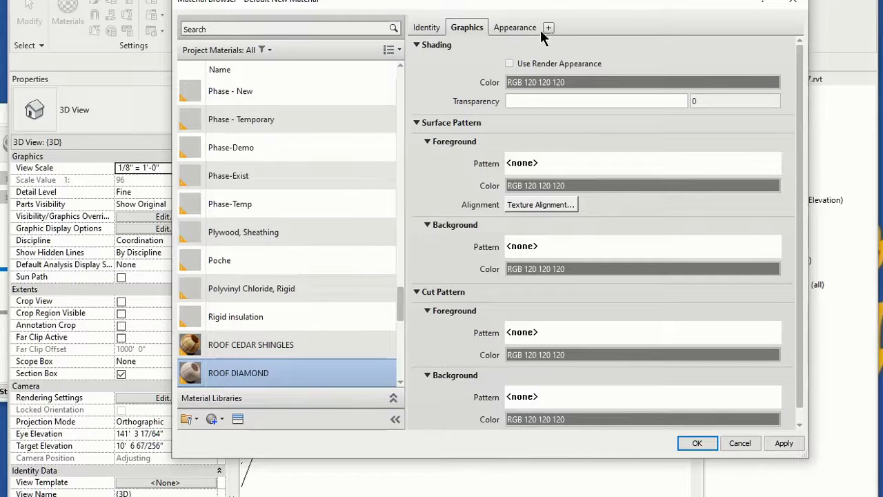
pyautogui.click(520, 27)
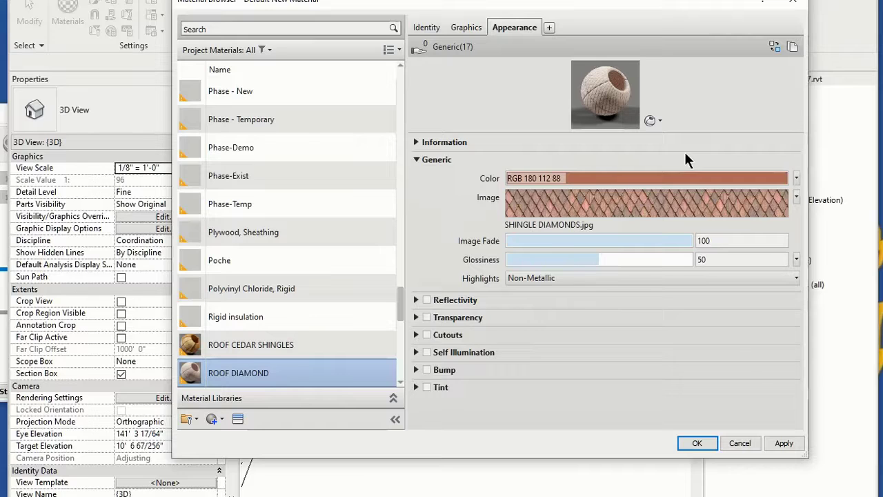
pyautogui.click(785, 443)
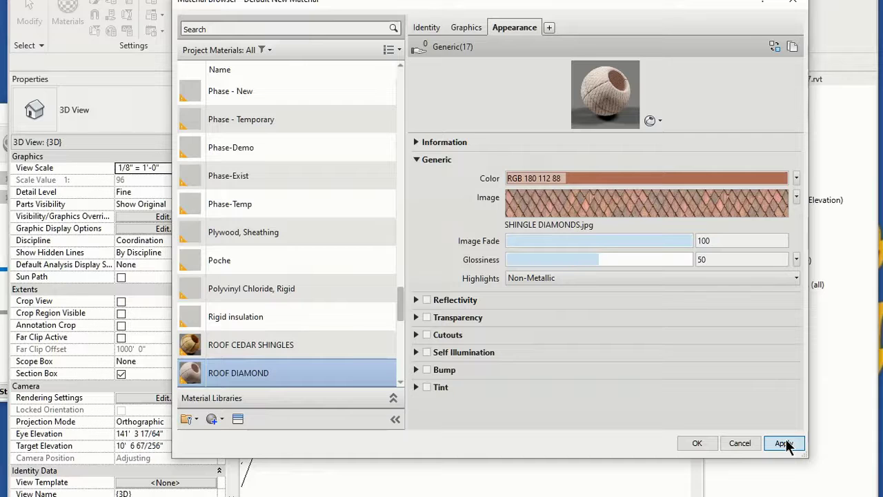
pyautogui.click(697, 445)
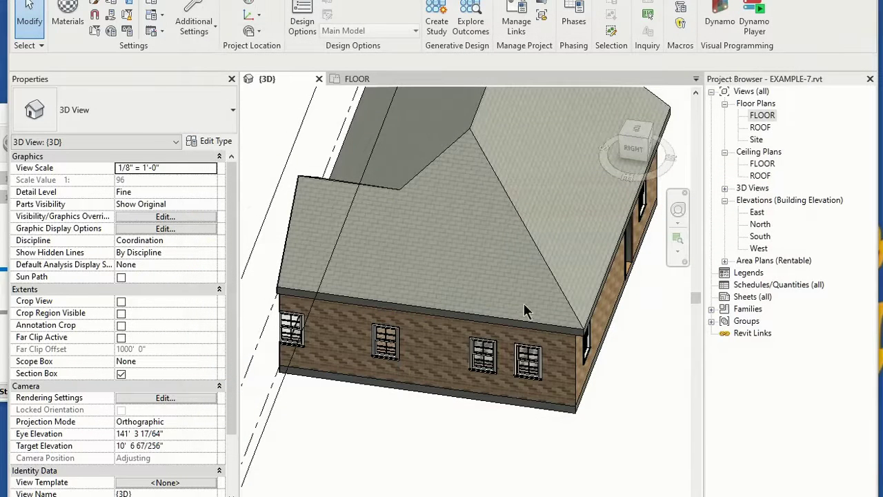
# Step: Duplicate the house roof's type under the name ROOF - DIAMONDS
pyautogui.click(538, 326)
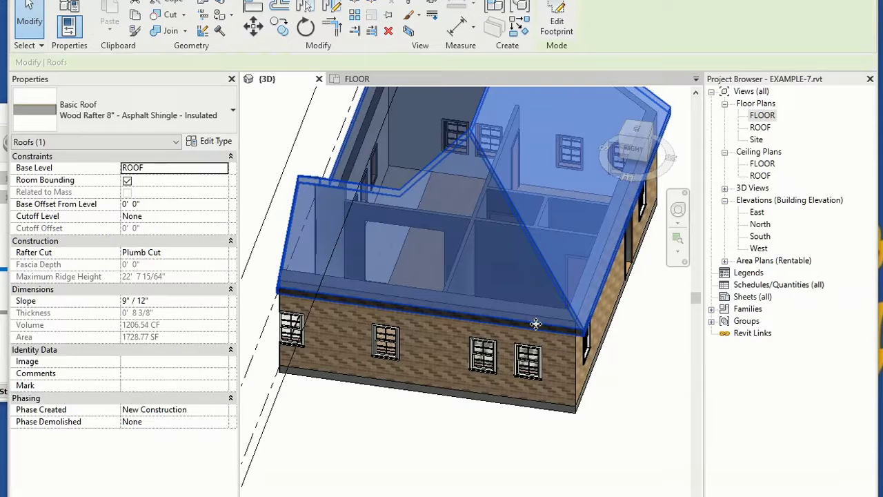
pyautogui.click(215, 142)
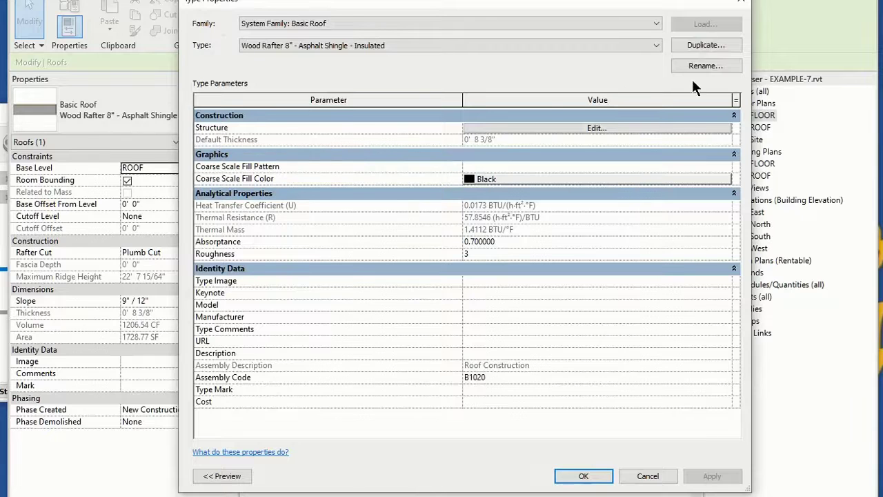
pyautogui.click(704, 45)
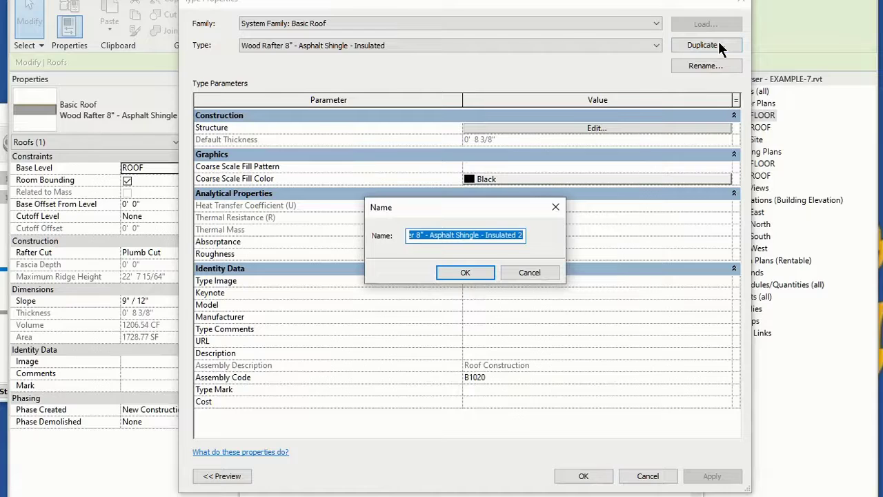
pyautogui.write('ROO')
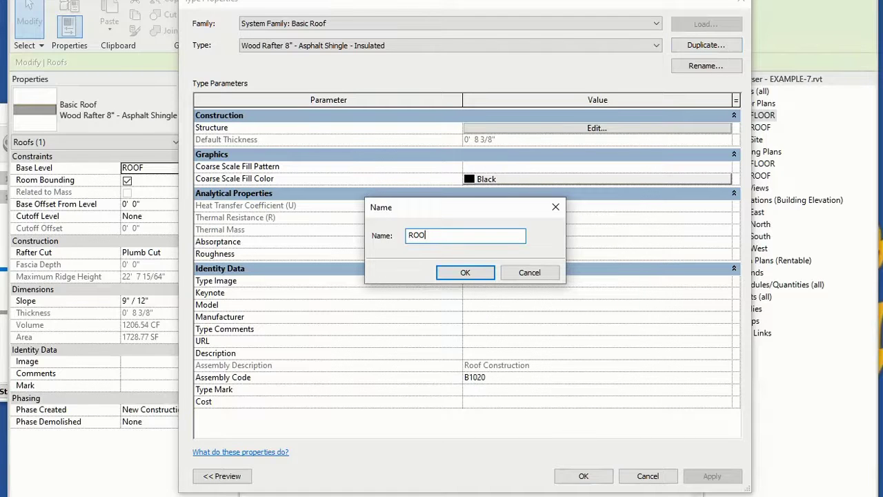
pyautogui.write('F - DIAMONDS')
pyautogui.click(442, 271)
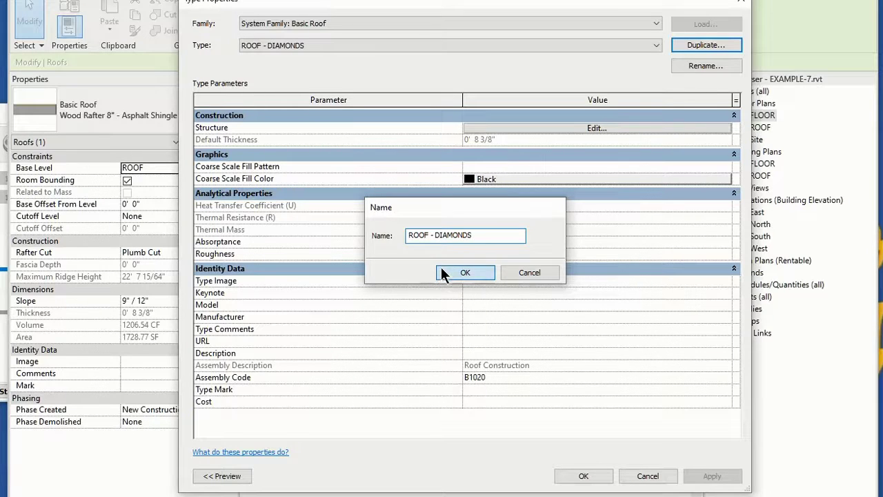
# Step: Assign the ROOF DIAMOND material to the Finish 1 [4] layer in the structure of the ROOF - DIAMONDS type
pyautogui.click(563, 128)
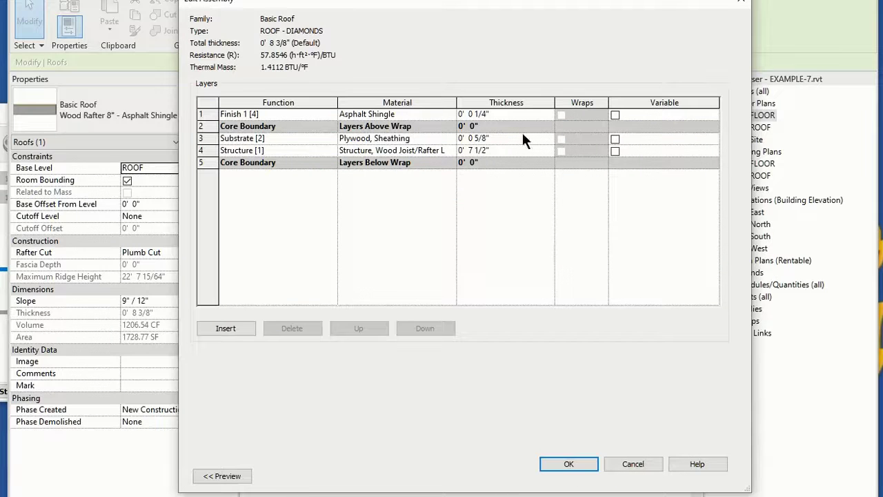
pyautogui.click(376, 115)
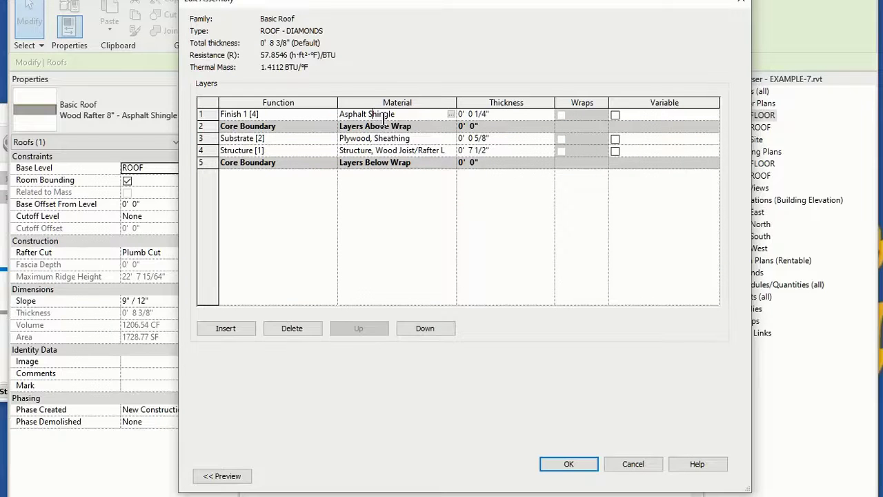
pyautogui.click(450, 114)
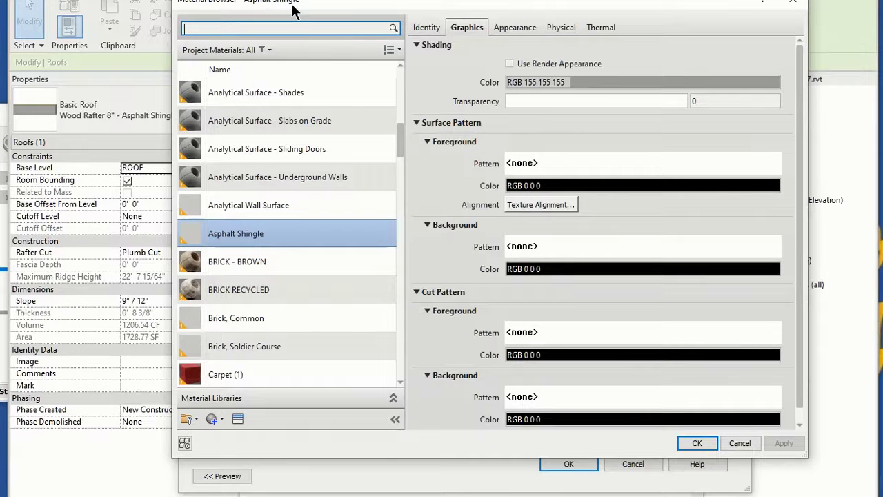
pyautogui.write('ROOF')
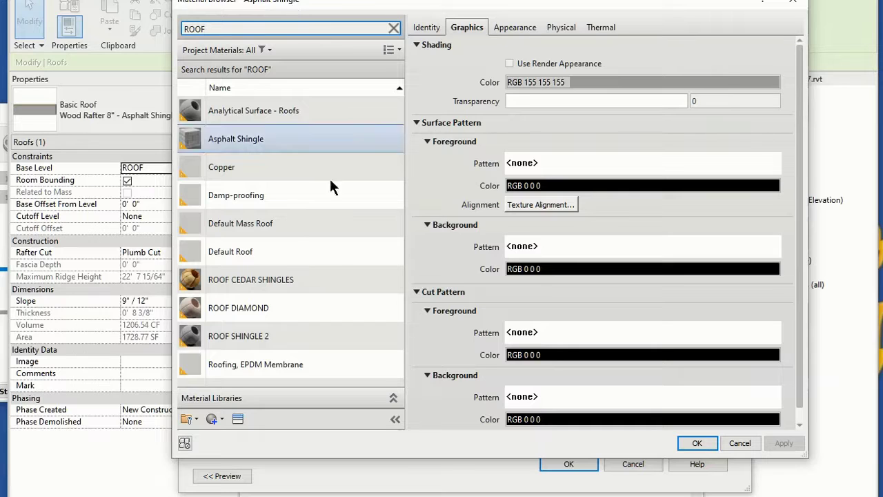
pyautogui.click(269, 314)
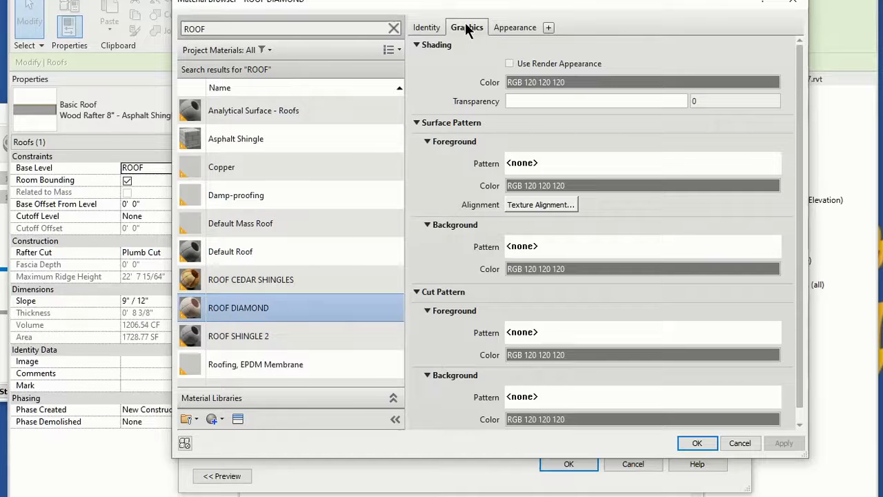
pyautogui.click(704, 443)
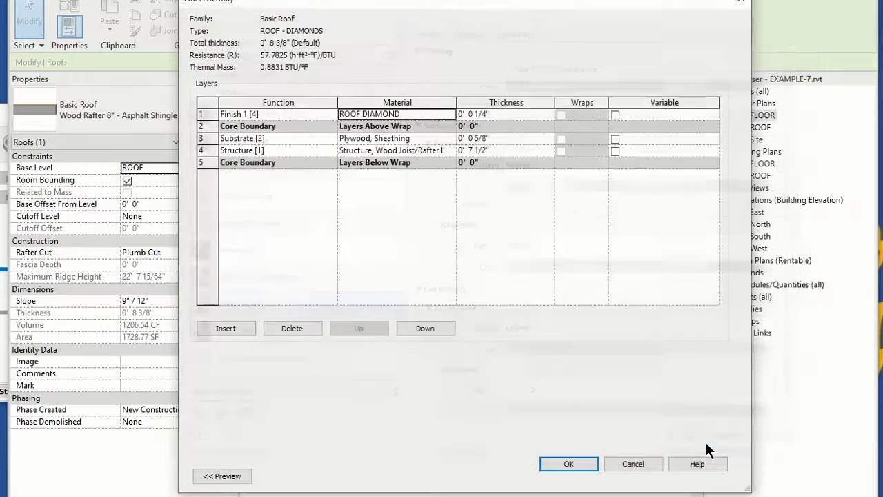
# Step: Confirm the layer structure and the ROOF - DIAMONDS type properties, then deselect the roof
pyautogui.click(558, 467)
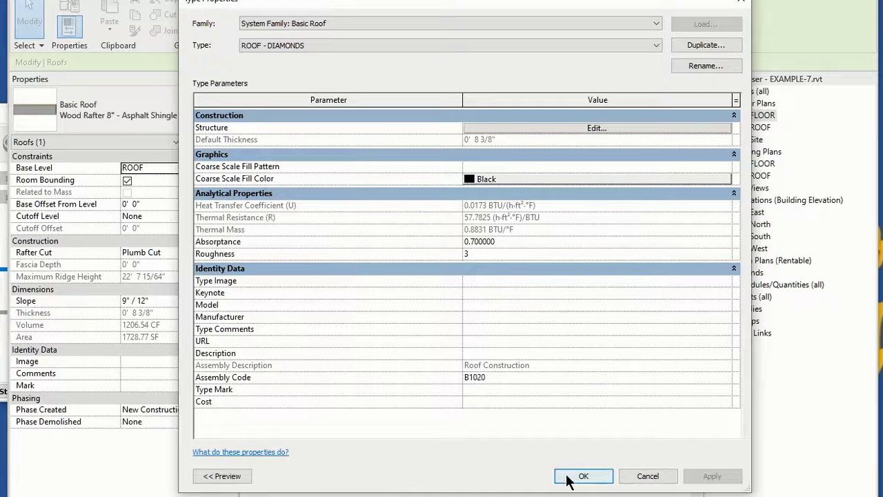
pyautogui.click(583, 476)
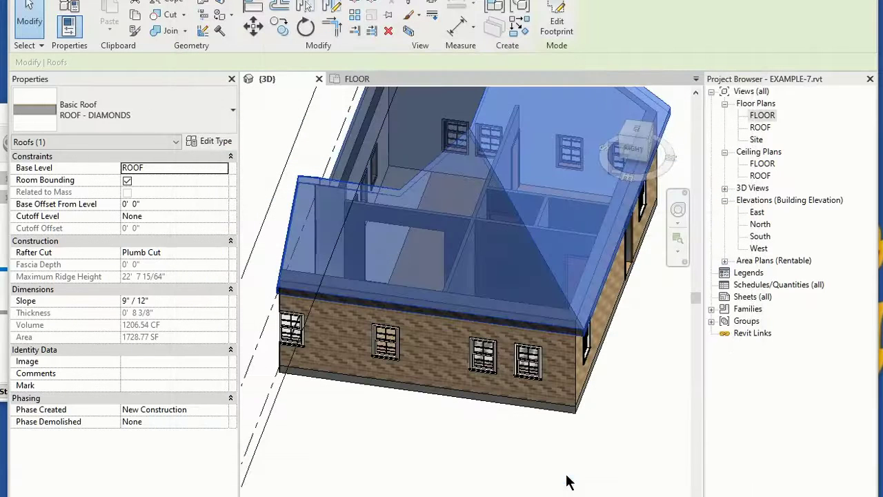
pyautogui.click(537, 451)
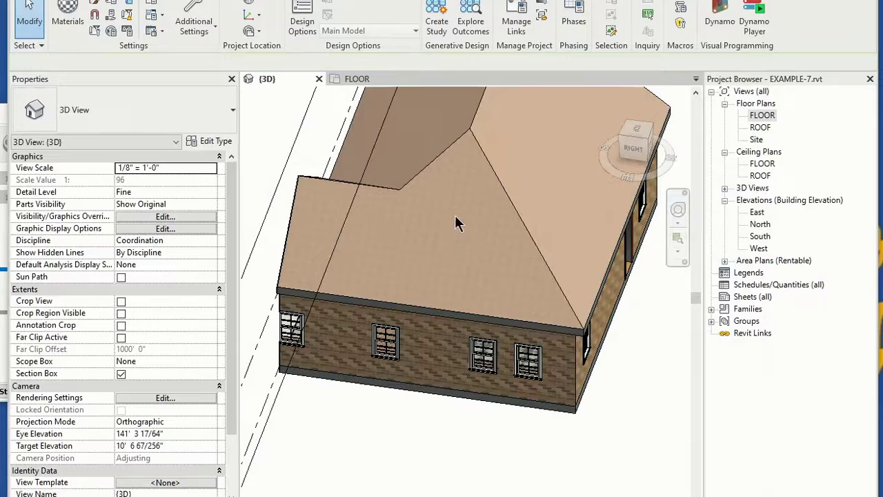
# Step: Examine the scale of the diamond-shingle texture on the roof, both up close and from a distance
pyautogui.scroll(6, 466, 245)
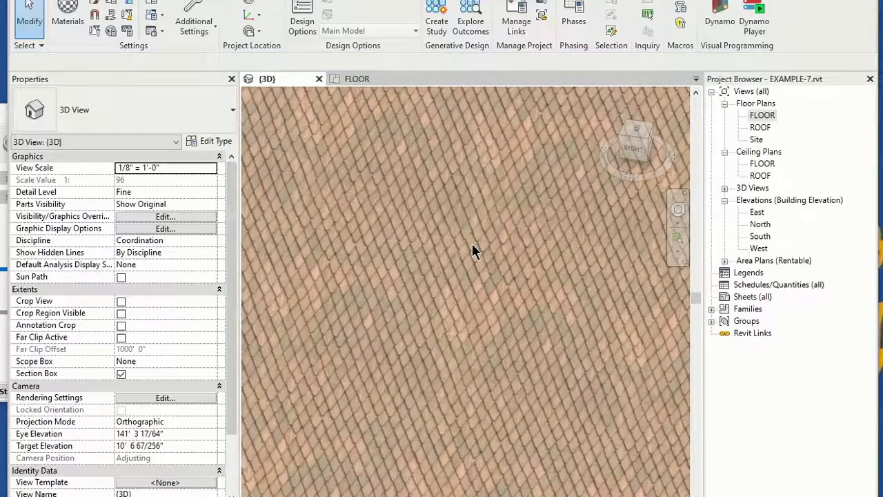
pyautogui.scroll(-4, 474, 250)
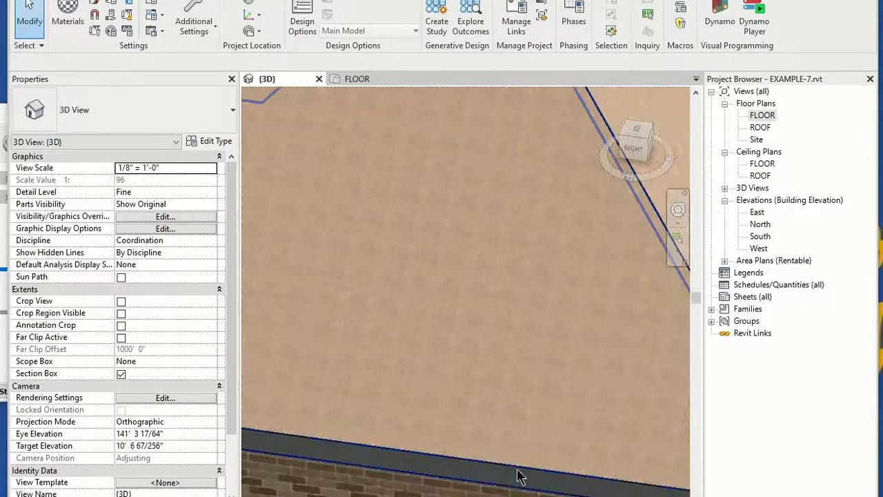
pyautogui.scroll(-4, 513, 453)
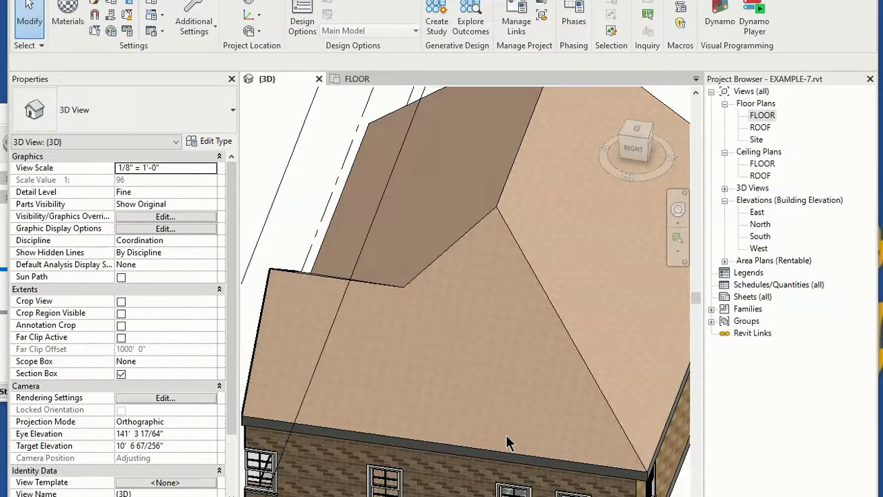
pyautogui.scroll(6, 507, 444)
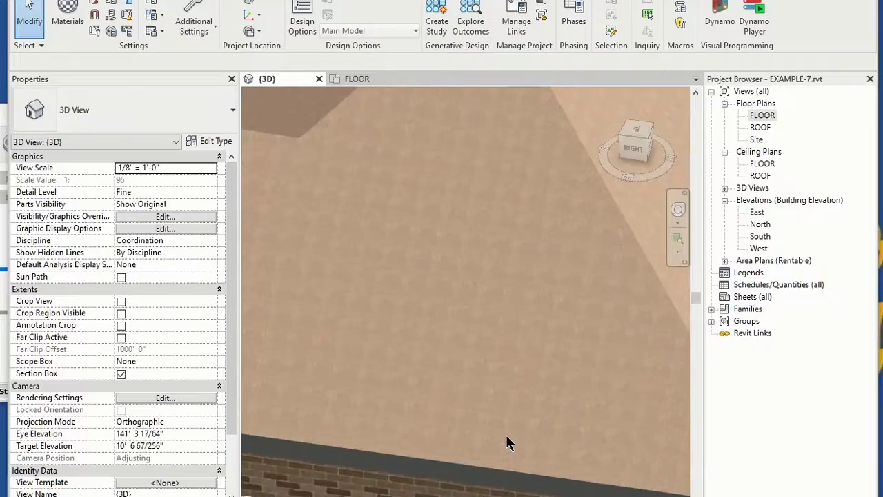
pyautogui.scroll(2, 508, 438)
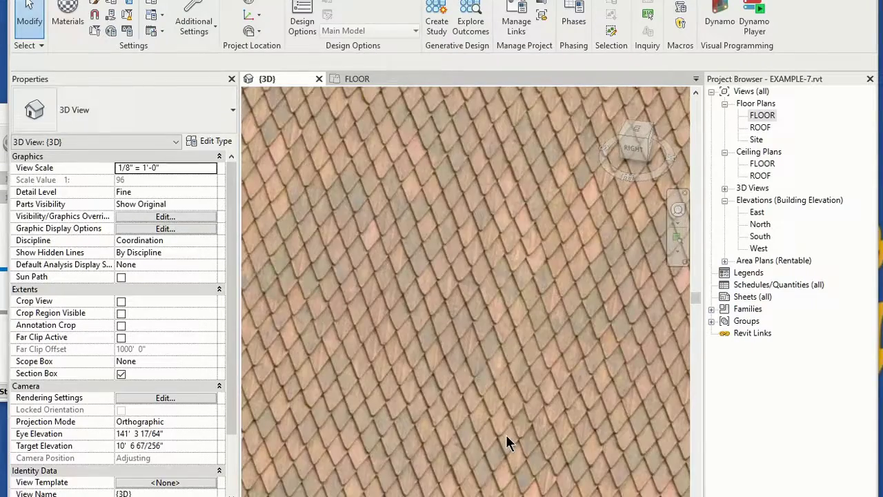
pyautogui.scroll(-5, 506, 441)
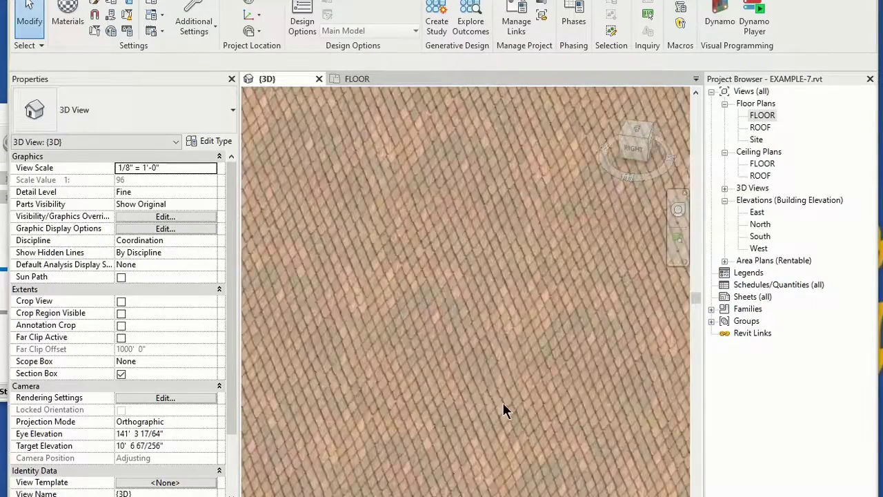
pyautogui.scroll(-3, 506, 409)
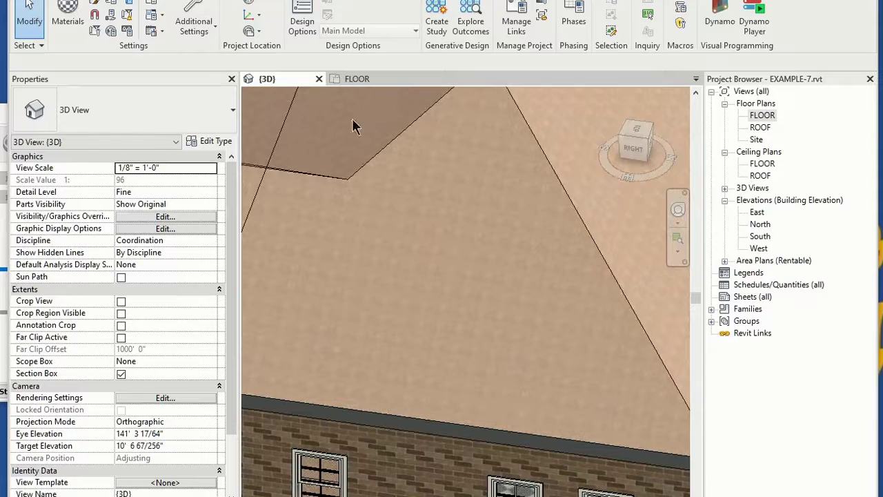
# Step: Open the SHINGLE DIAMONDS.jpg image of the ROOF DIAMOND appearance in the Texture Editor, keeping the roof visible beside the material browser
pyautogui.click(68, 9)
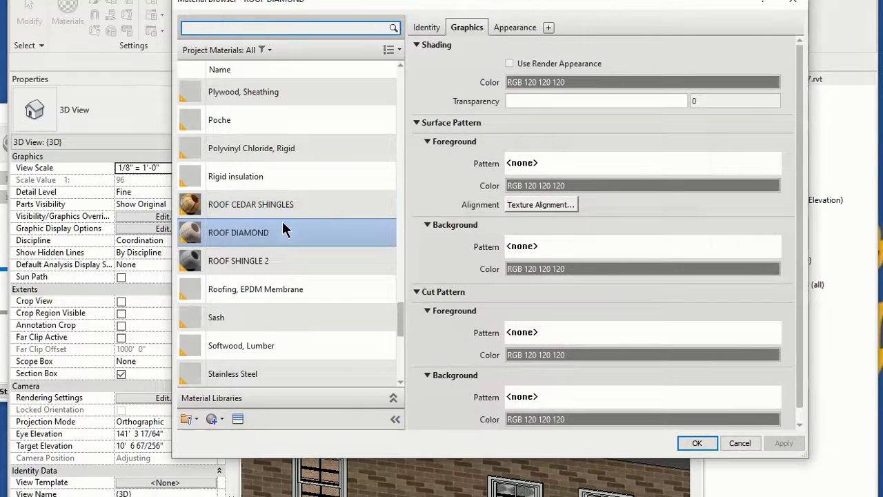
pyautogui.click(518, 22)
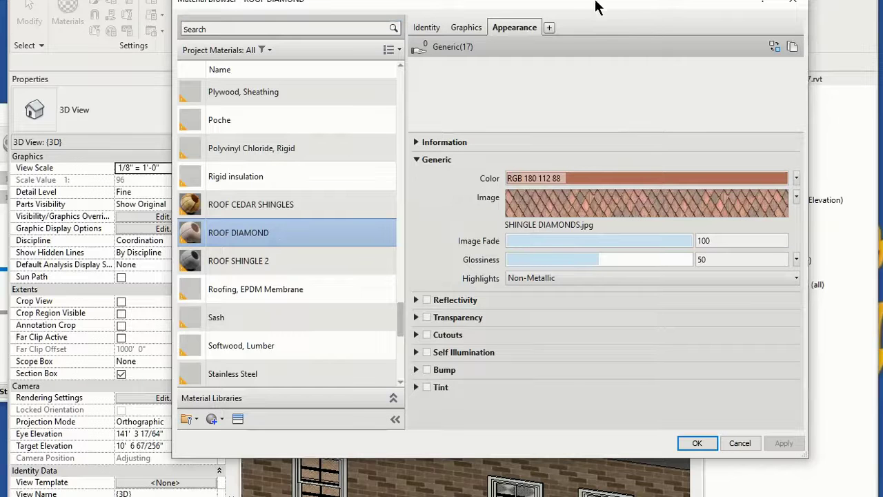
pyautogui.moveTo(590, 2); pyautogui.dragTo(258, 25)
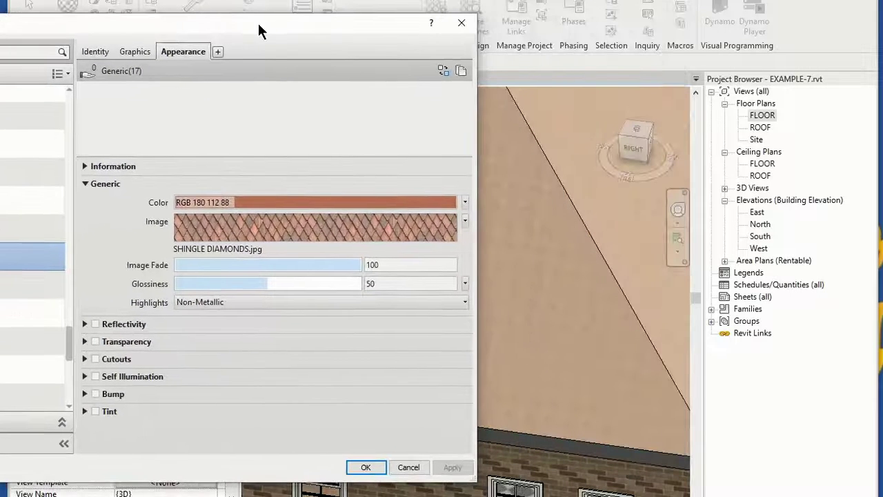
pyautogui.click(299, 226)
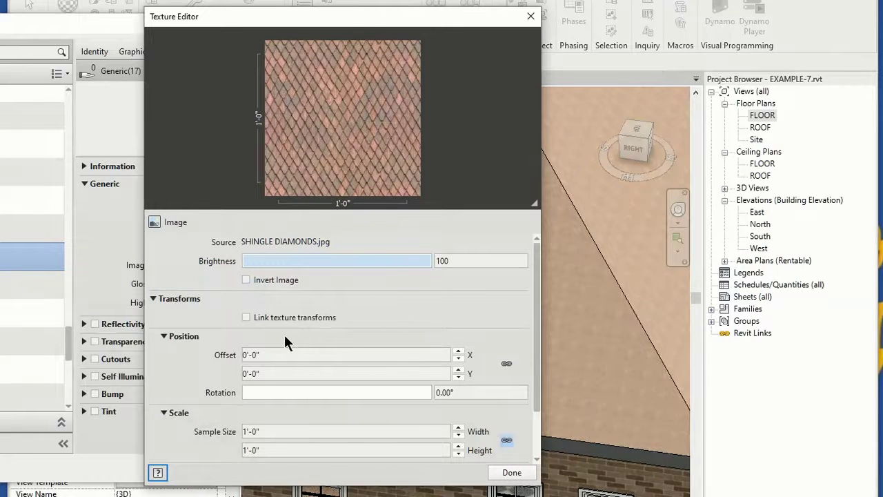
pyautogui.click(242, 354)
pyautogui.doubleClick(243, 355)
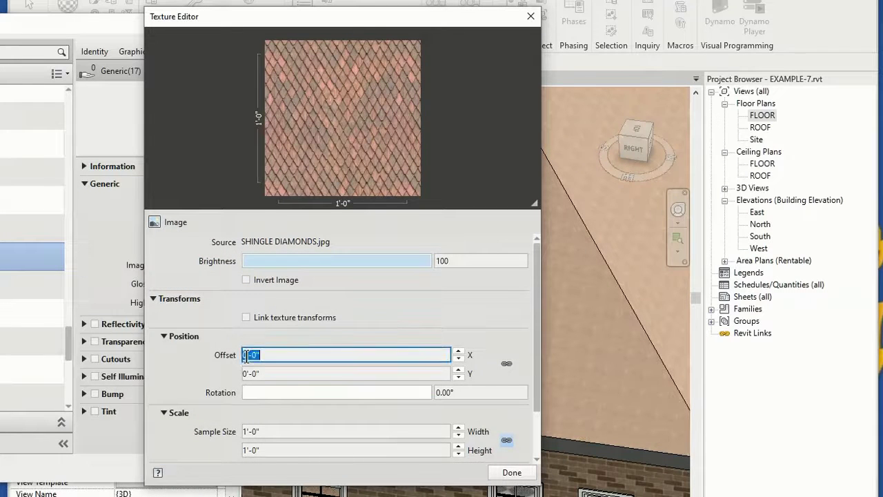
pyautogui.press('Left')
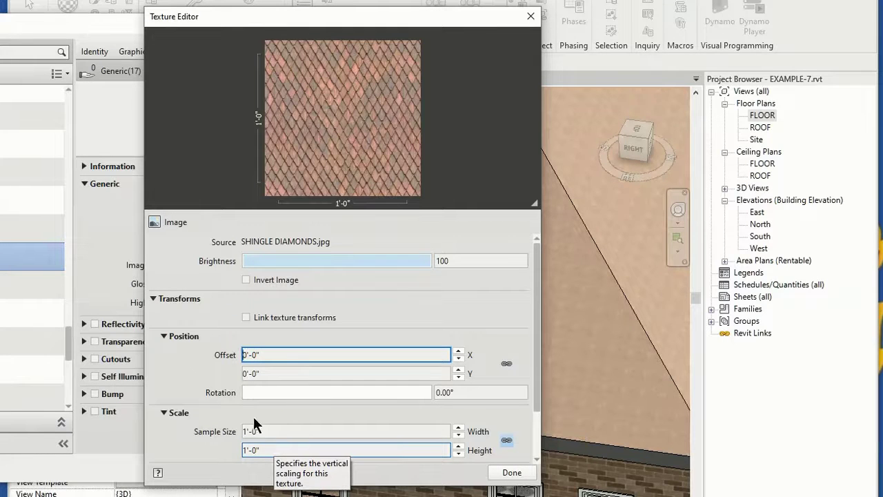
# Step: Set the shingle texture's sample size to 5'-0" in width and height, and apply it to the ROOF DIAMOND material
pyautogui.scroll(-2, 210, 391)
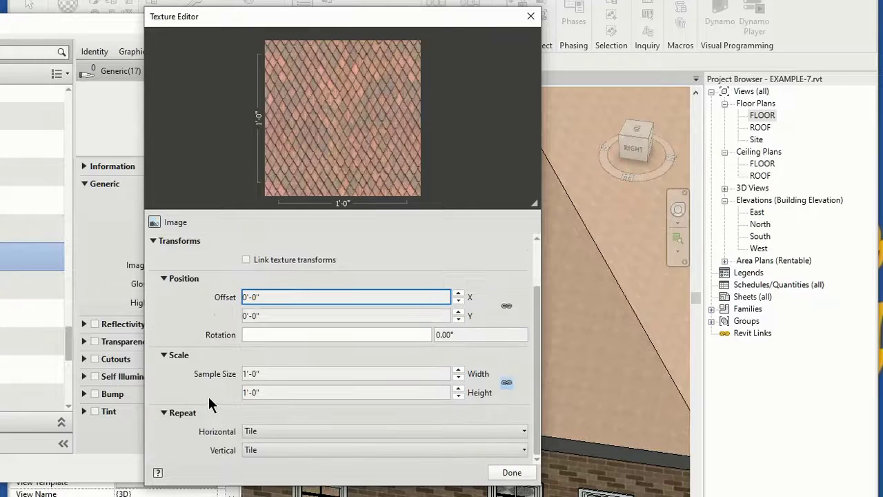
pyautogui.doubleClick(251, 378)
pyautogui.press('Left')
pyautogui.press('Left')
pyautogui.press('Left')
pyautogui.press('Left')
pyautogui.press('Left')
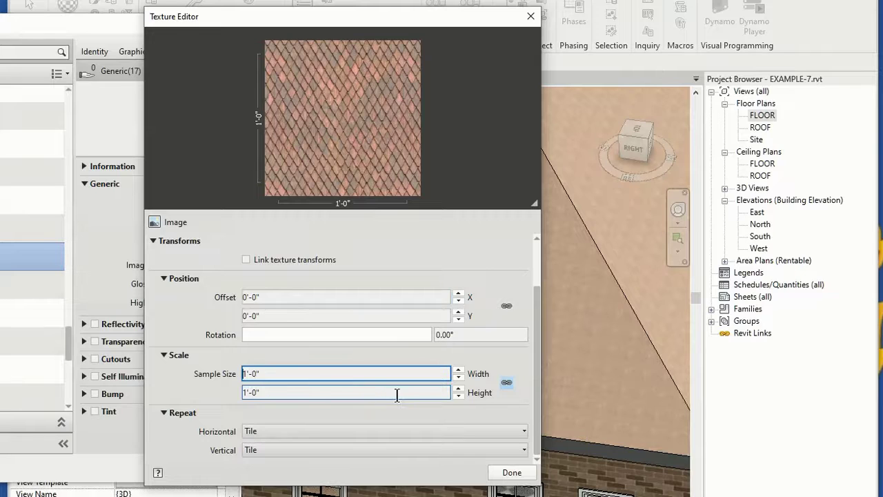
pyautogui.hotkey('shift', 'Right')
pyautogui.write('5')
pyautogui.press('Tab')
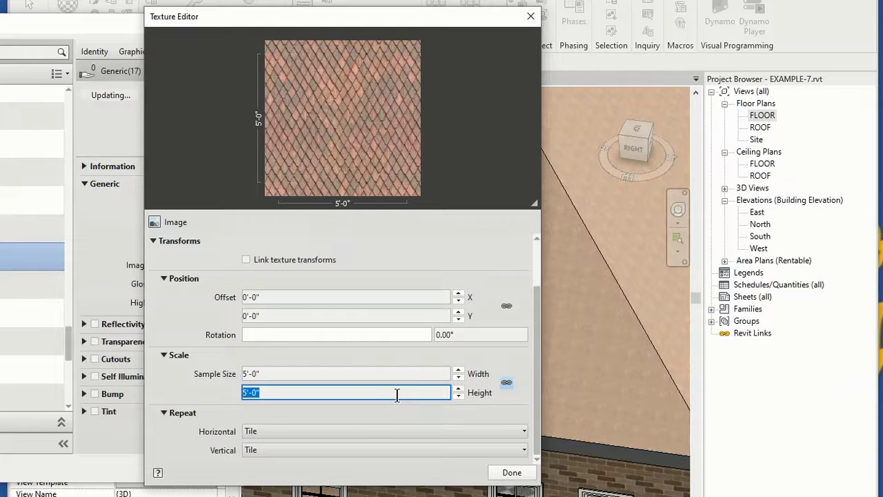
pyautogui.click(511, 473)
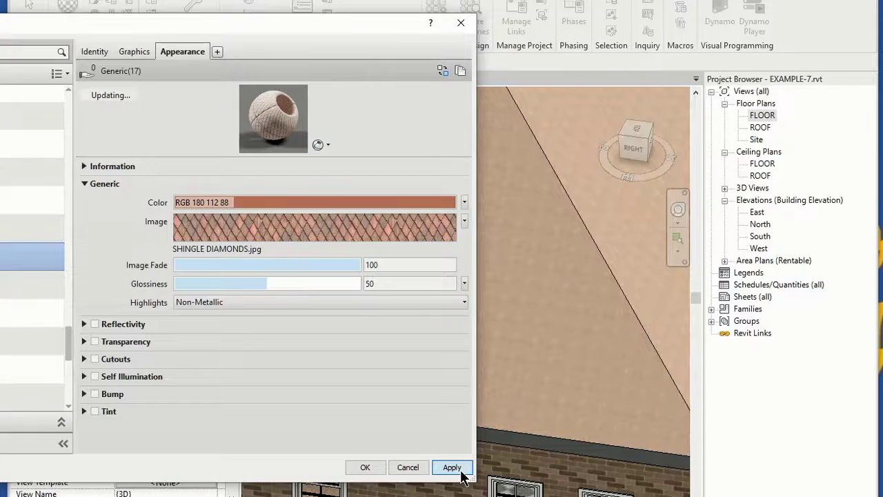
pyautogui.click(459, 471)
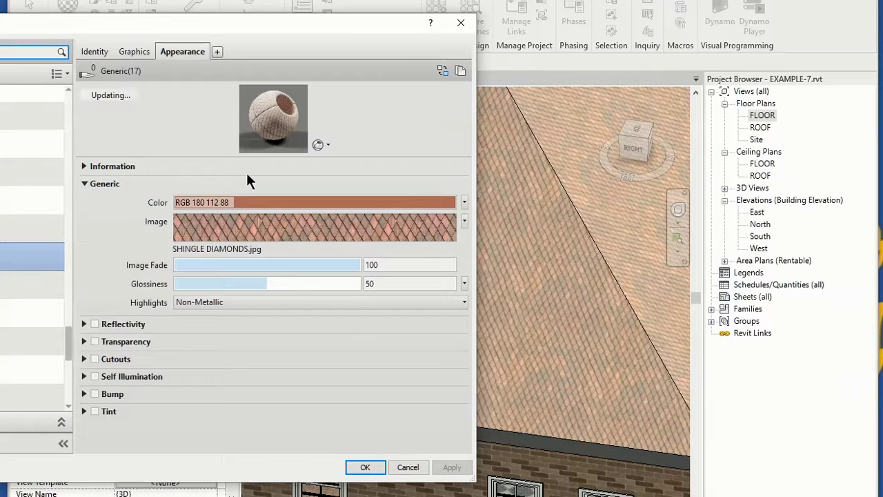
# Step: Set the shingle texture's sample size to 6'-0" in width and height, apply it to ROOF DIAMOND and close the material browser
pyautogui.click(241, 226)
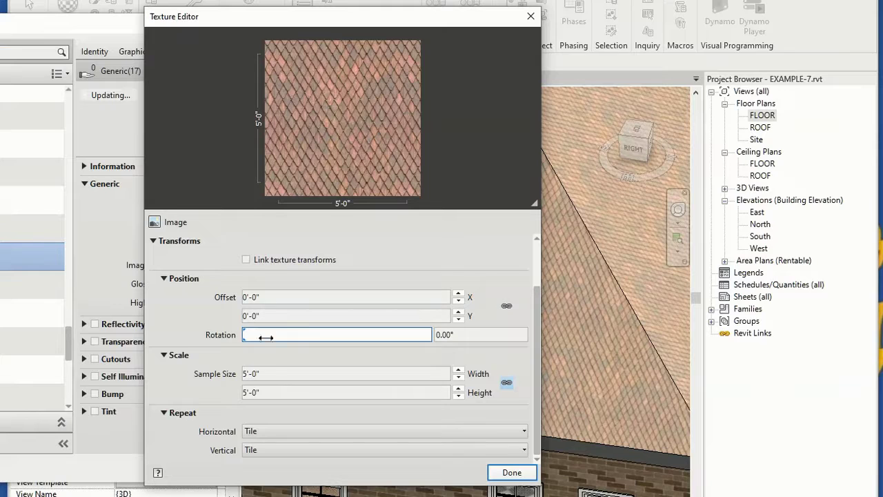
pyautogui.click(243, 375)
pyautogui.press('Left')
pyautogui.press('Right')
pyautogui.hotkey('shift', 'Left')
pyautogui.write('6')
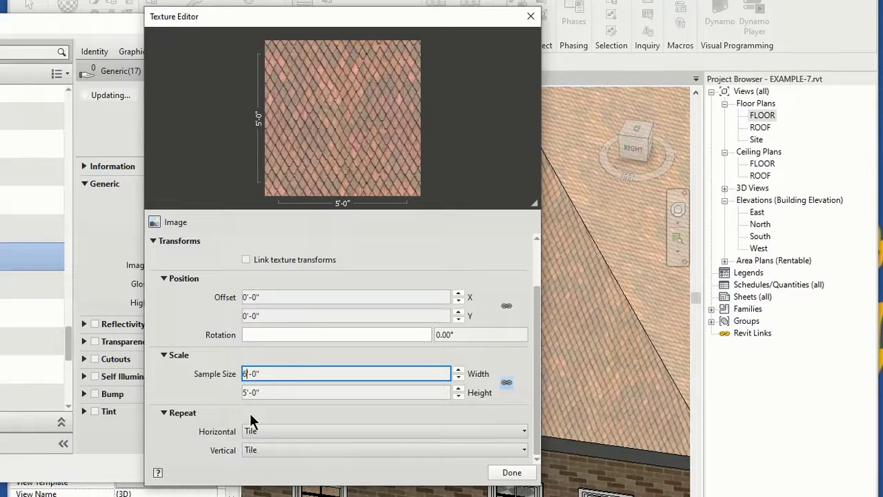
pyautogui.press('Tab')
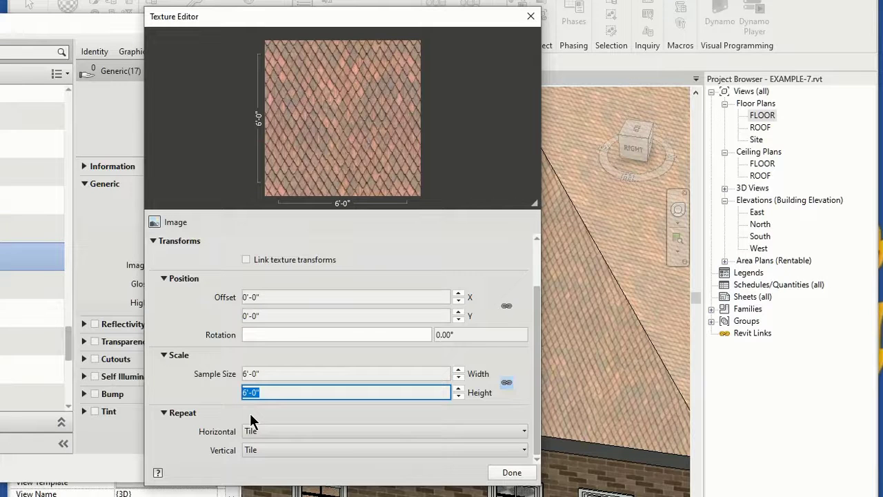
pyautogui.click(508, 476)
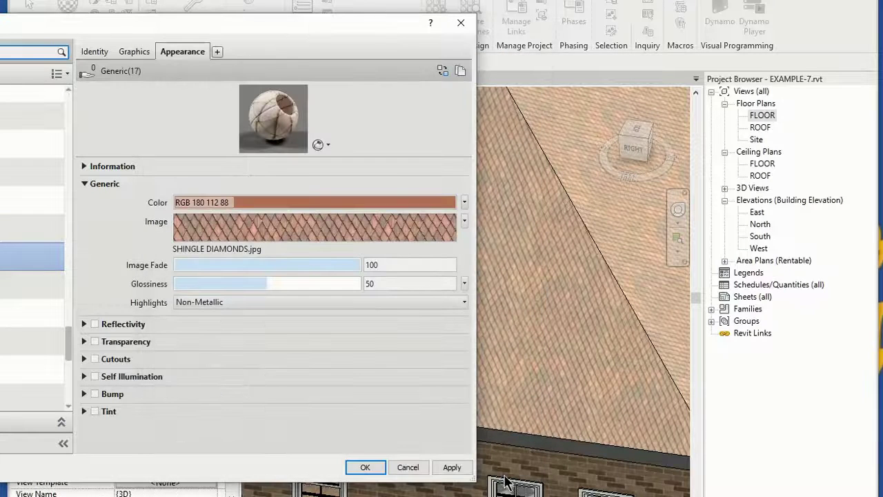
pyautogui.click(449, 472)
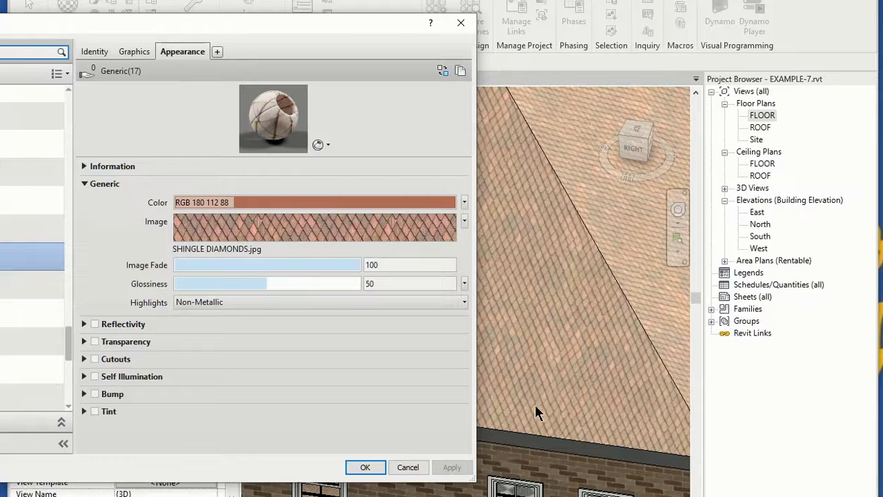
pyautogui.click(365, 467)
# Step: View the house straight from its right side and examine the rescaled diamond shingles on the roof
pyautogui.scroll(-5, 445, 289)
pyautogui.scroll(3, 467, 343)
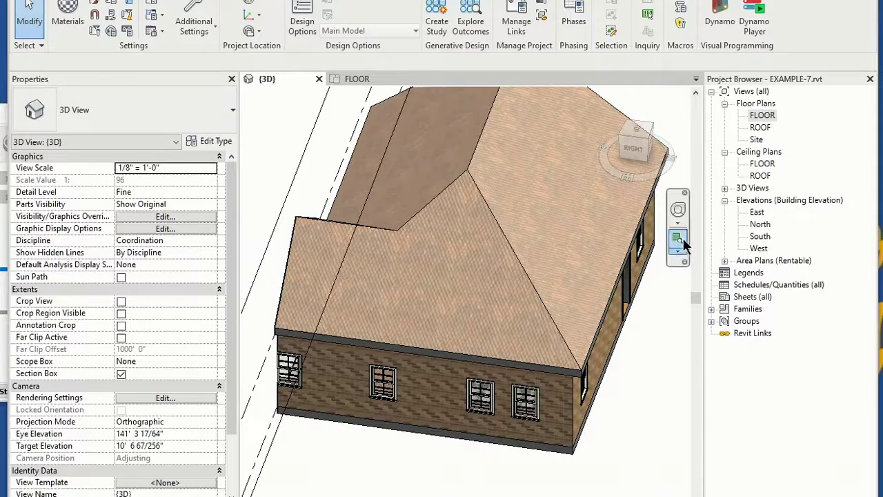
pyautogui.click(637, 150)
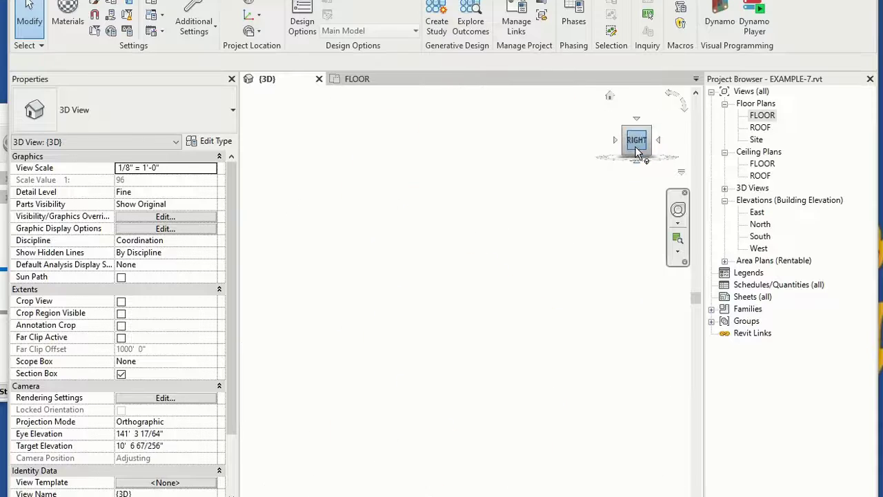
pyautogui.scroll(10, 426, 315)
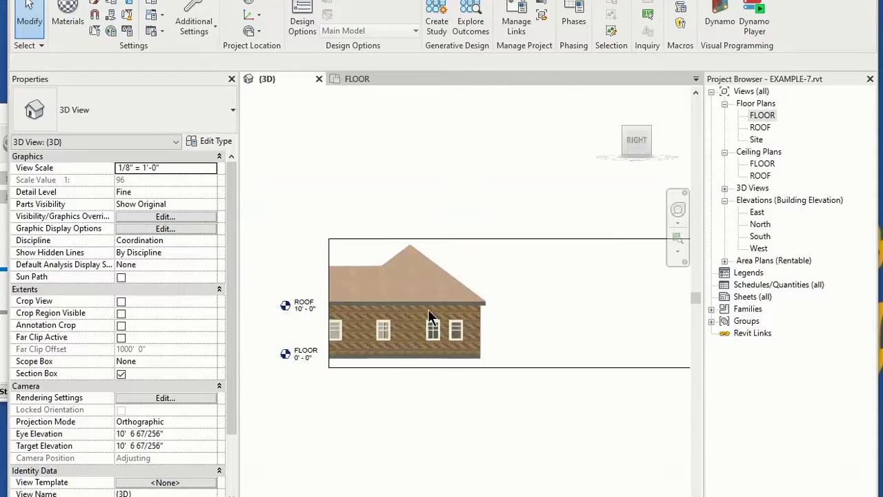
pyautogui.scroll(2, 426, 315)
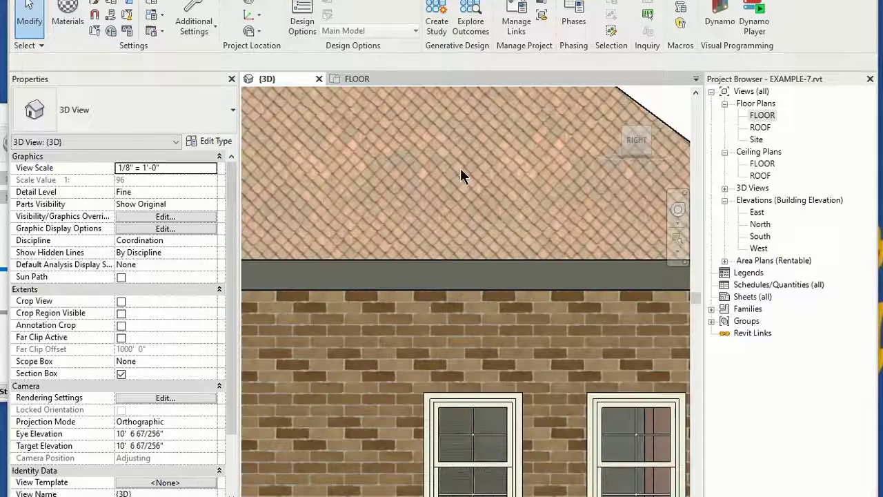
pyautogui.scroll(-8, 492, 214)
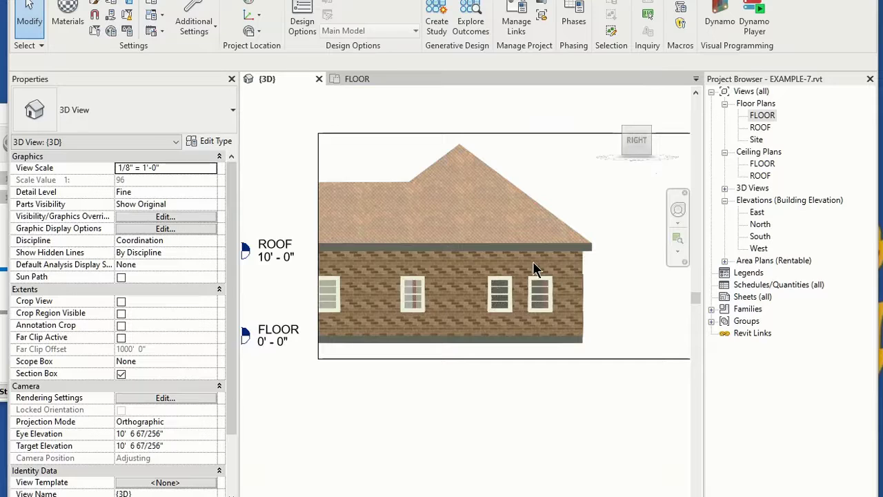